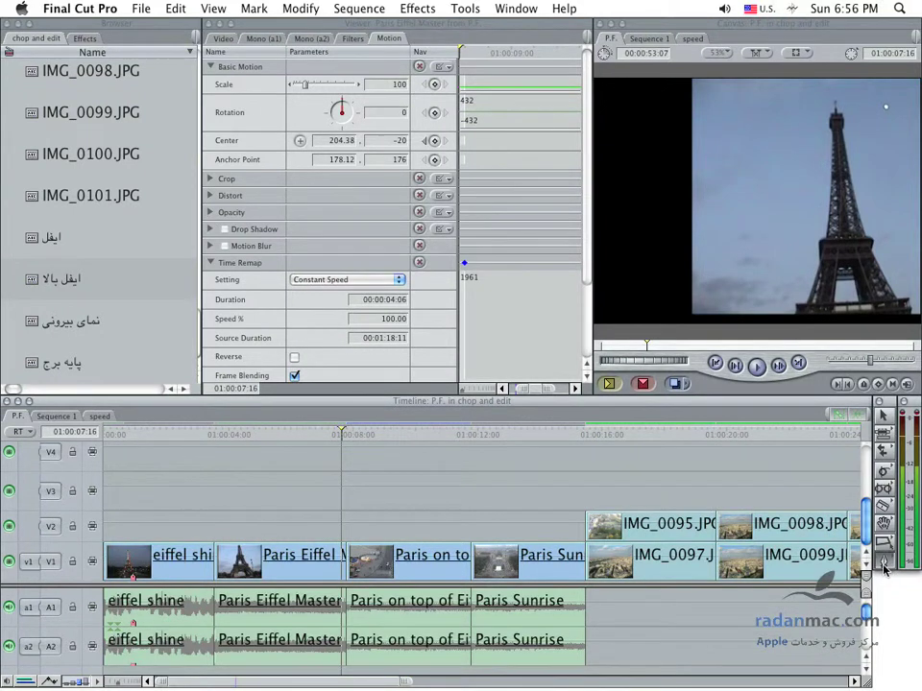
- With the Selection tool and Clip Overlays on, trial an opacity fade on eiffel shine, then undo it
left_click(881, 419)
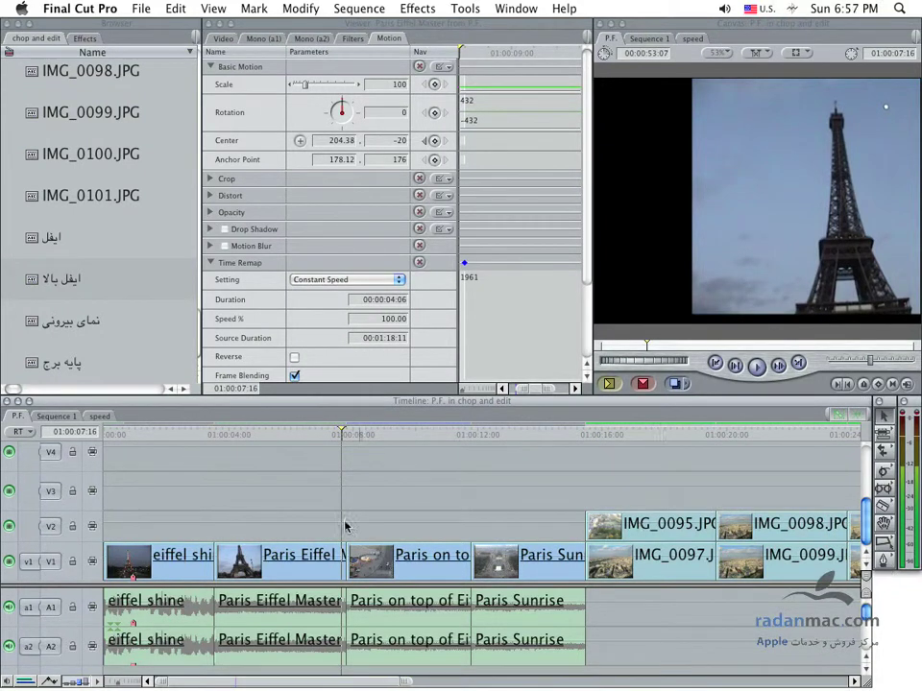
left_click(51, 684)
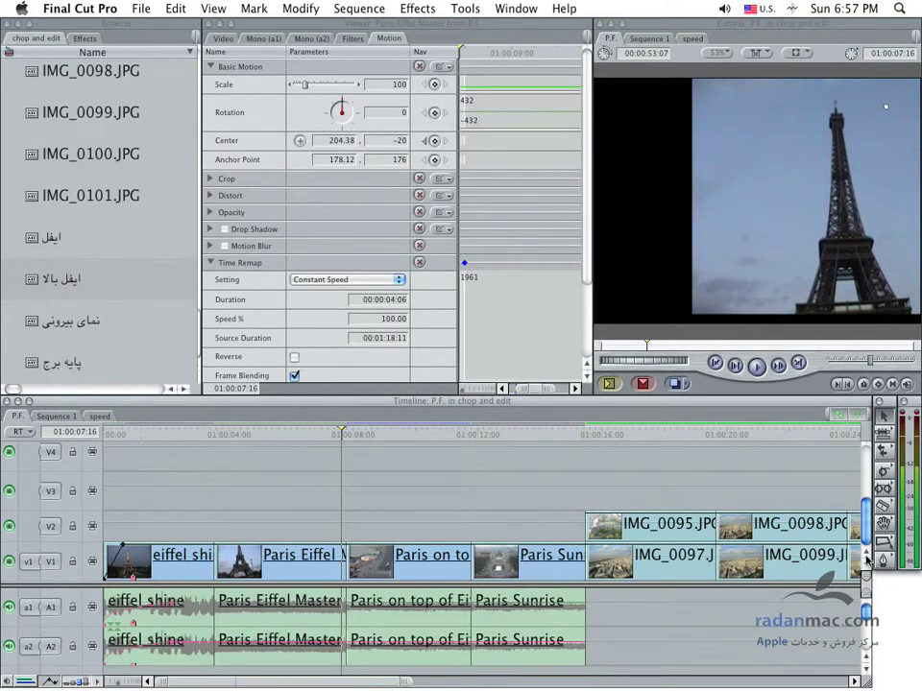
left_click(188, 545, "alt")
left_click_drag(212, 545, 213, 579)
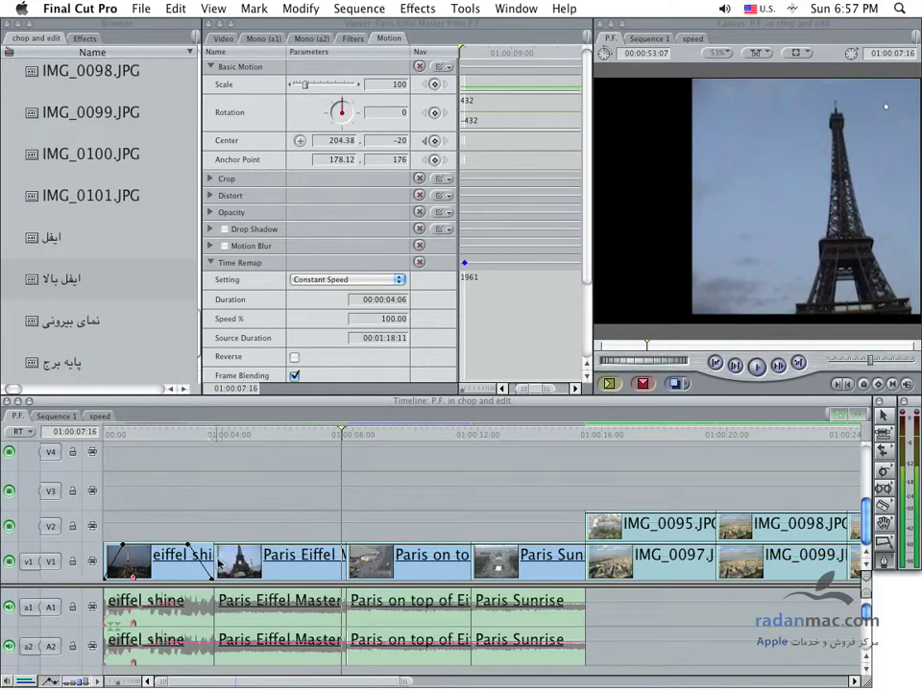
key("super+z")
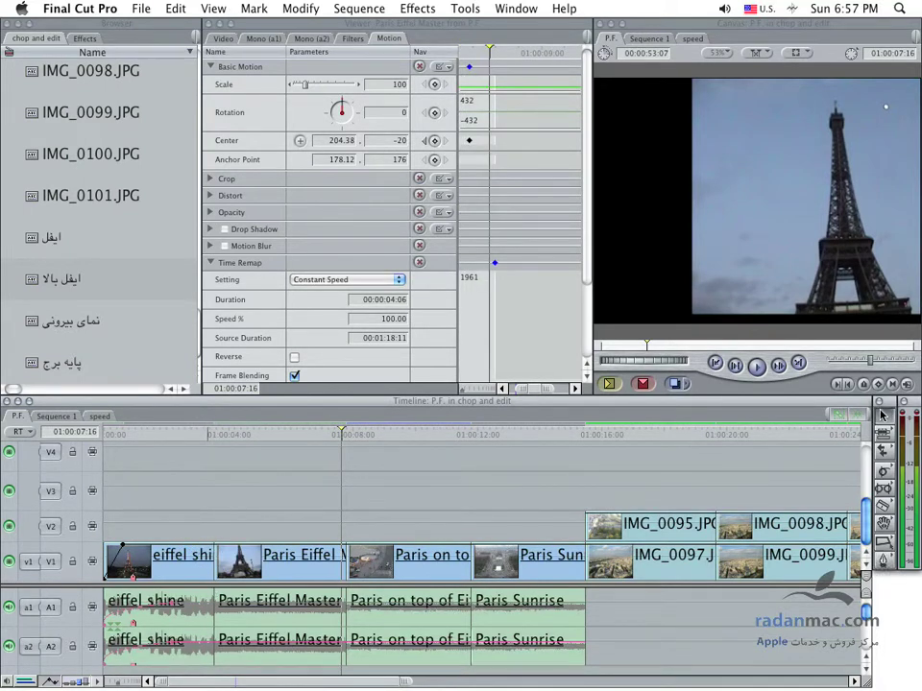
- Load the Paris Eiffel Master clip into the Viewer and show its Motion parameters
left_click(222, 39)
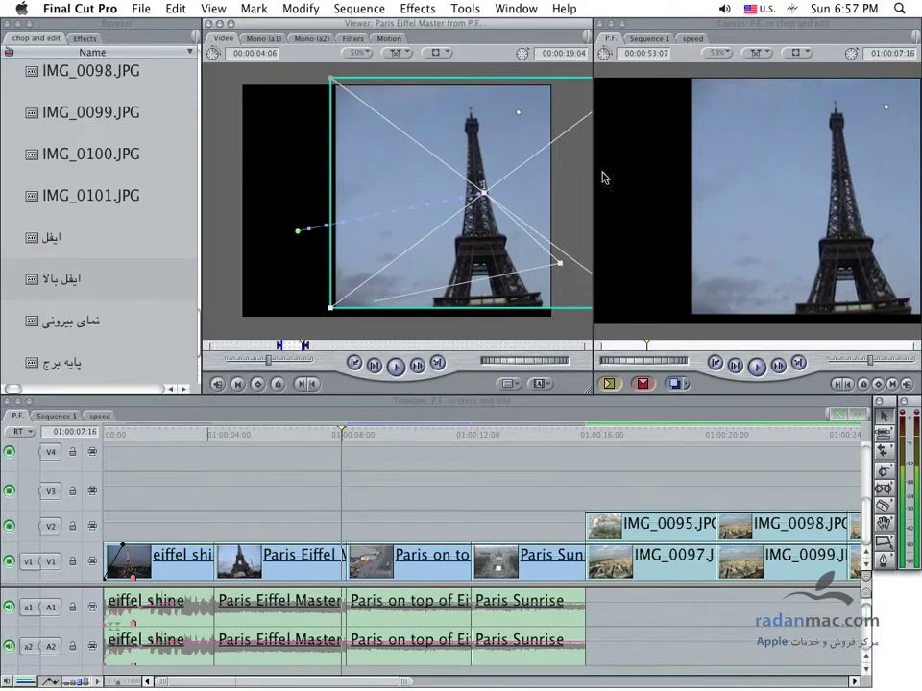
left_click(301, 563)
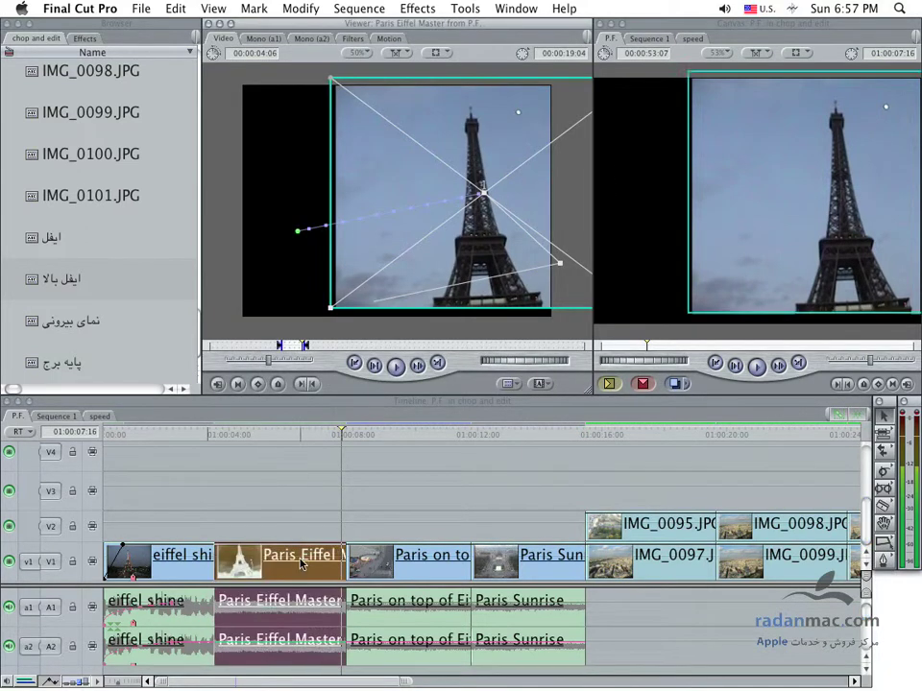
left_click(390, 575)
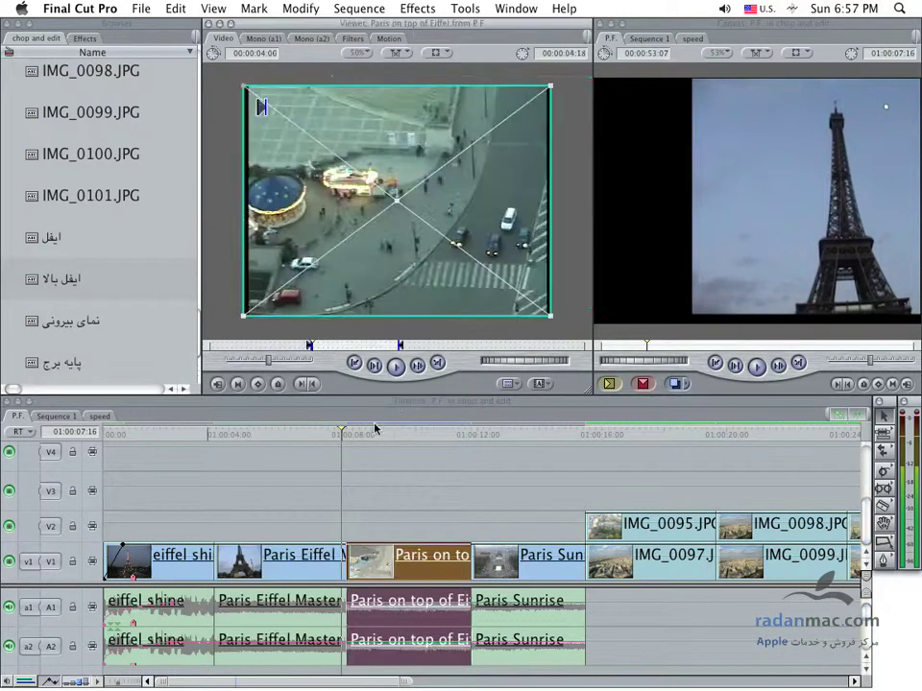
left_click_drag(380, 434, 281, 446)
double_click(245, 564)
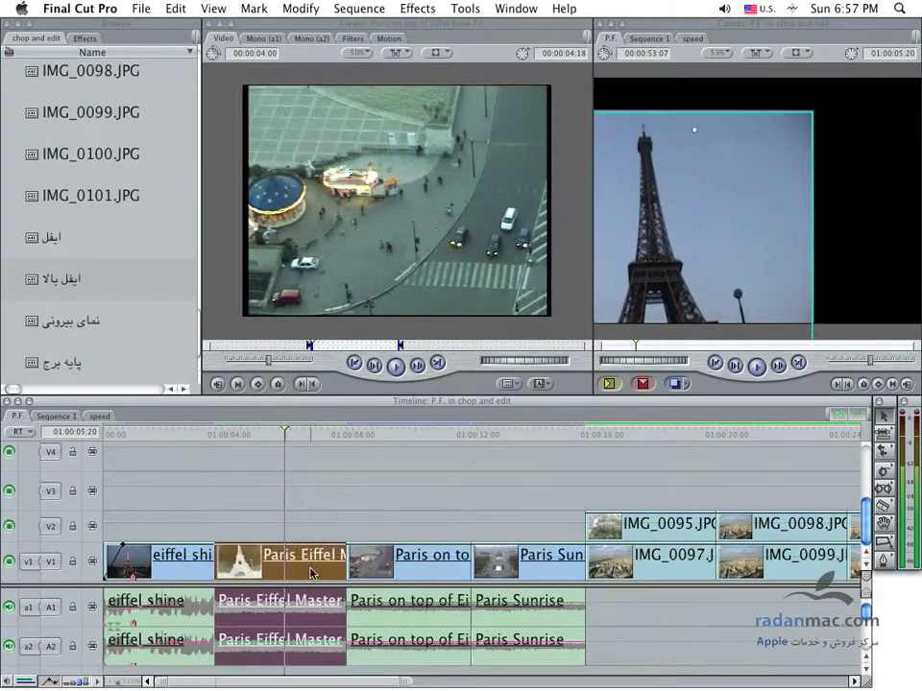
left_click(389, 38)
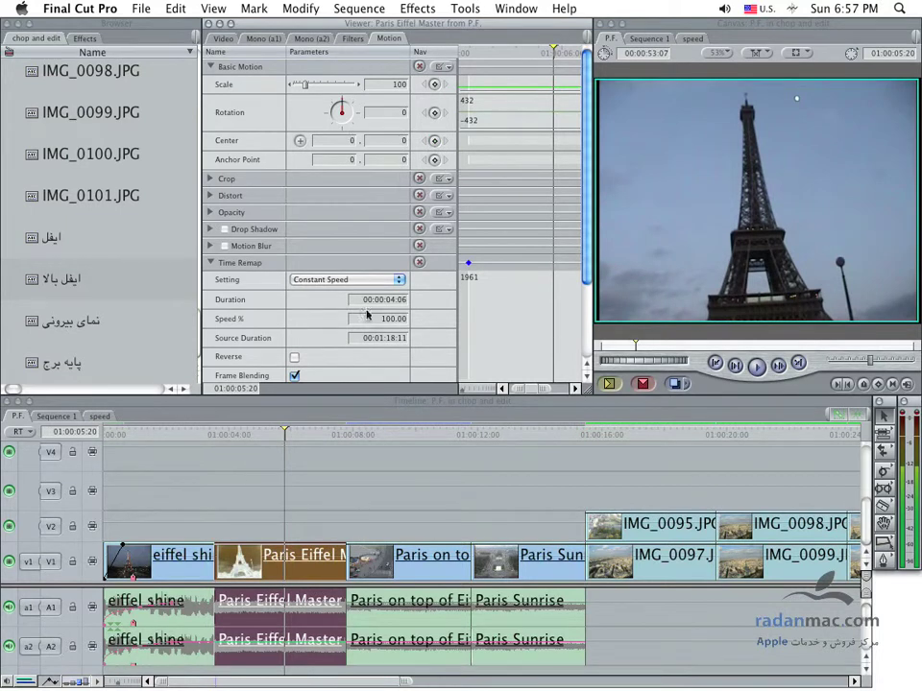
- Keyframe Center at the start, then drag the image right to Center 268.12, 0 a few seconds later
left_click_drag(248, 434, 235, 435)
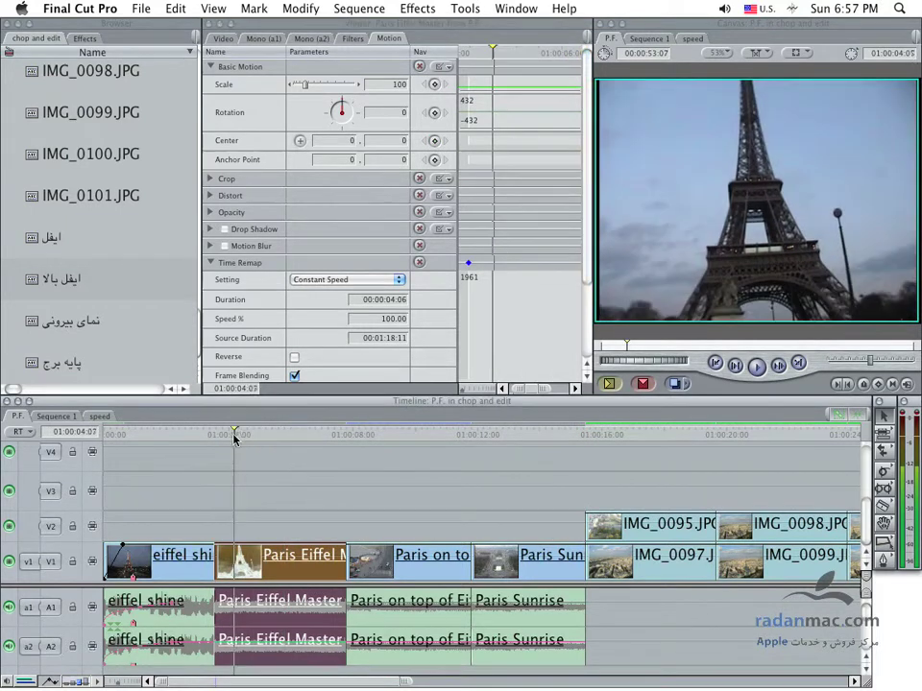
left_click(433, 140)
left_click_drag(315, 440, 326, 437)
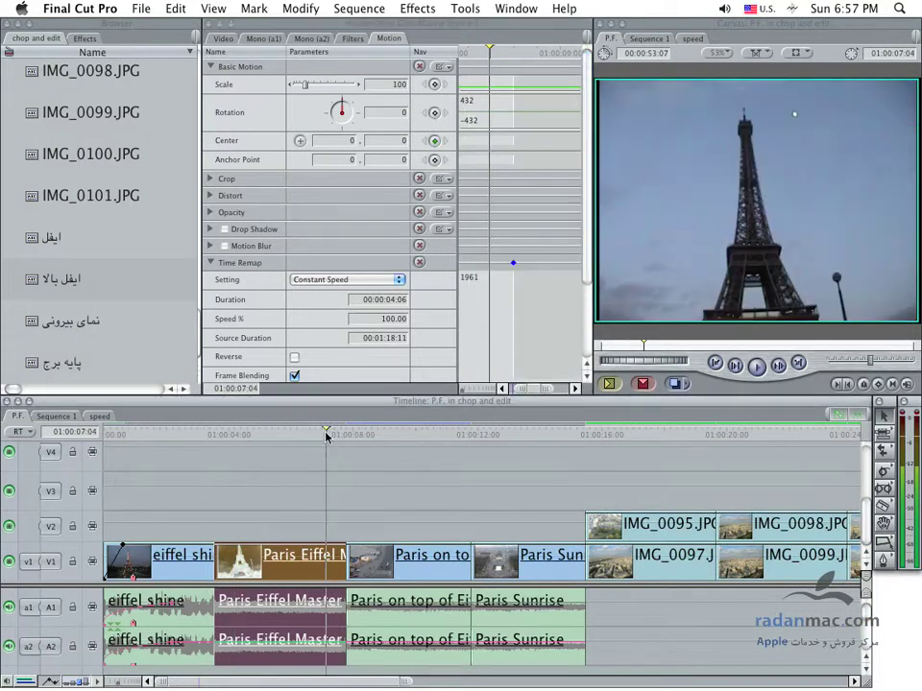
left_click(221, 38)
left_click_drag(403, 197, 515, 199)
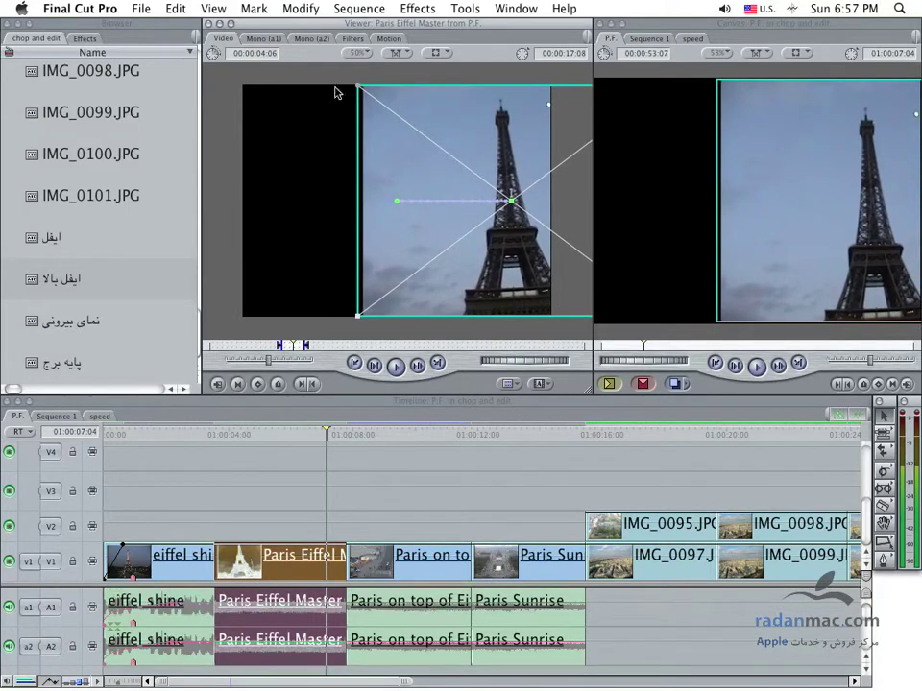
left_click(393, 37)
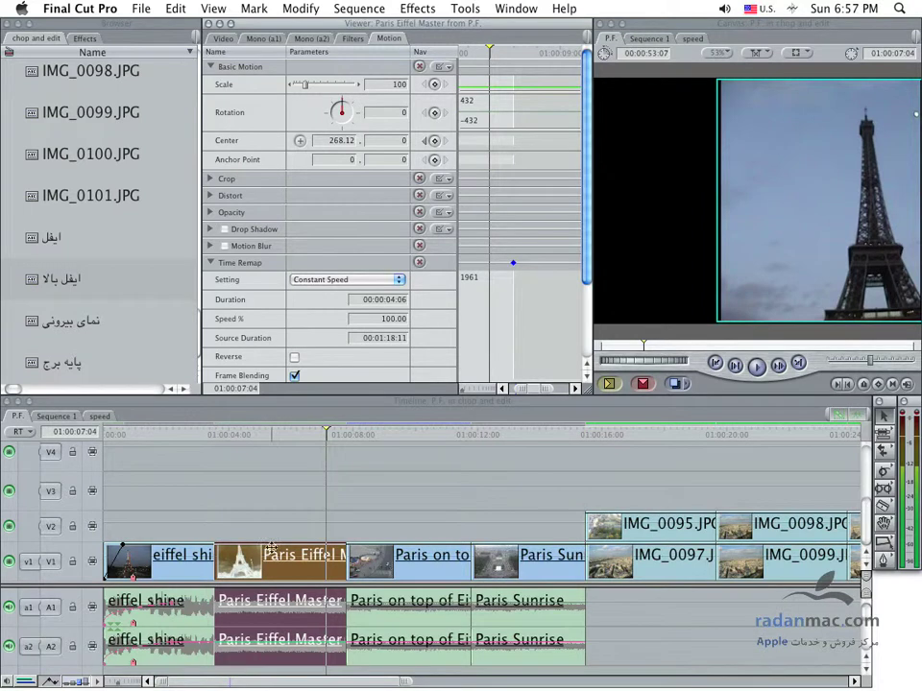
- Scrub from 01:00:05:20 through the new keyframes to check the rightward slide
left_click(223, 38)
left_click(393, 38)
left_click(286, 436)
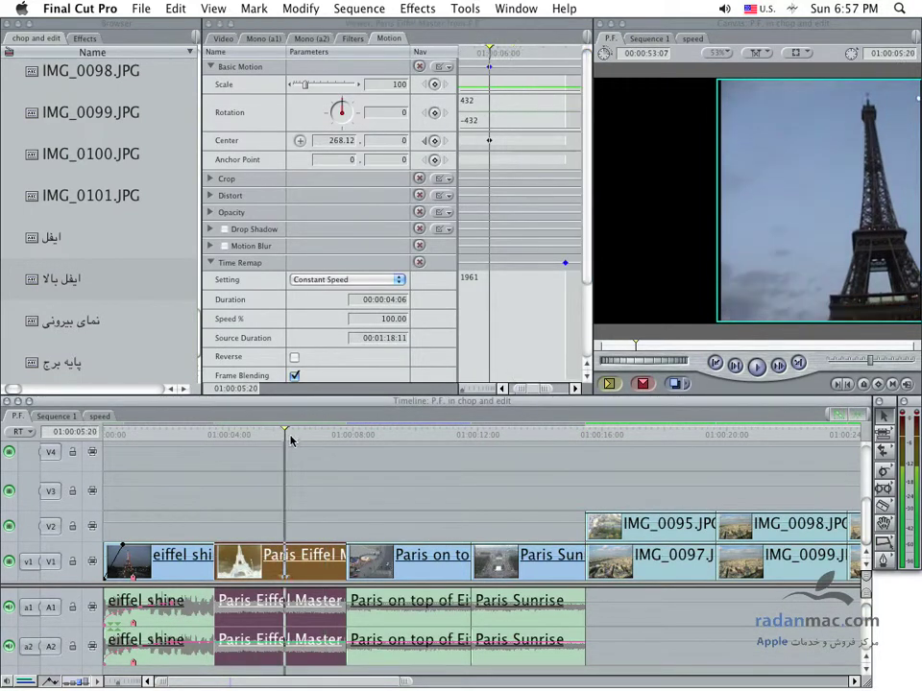
left_click_drag(278, 440, 324, 434)
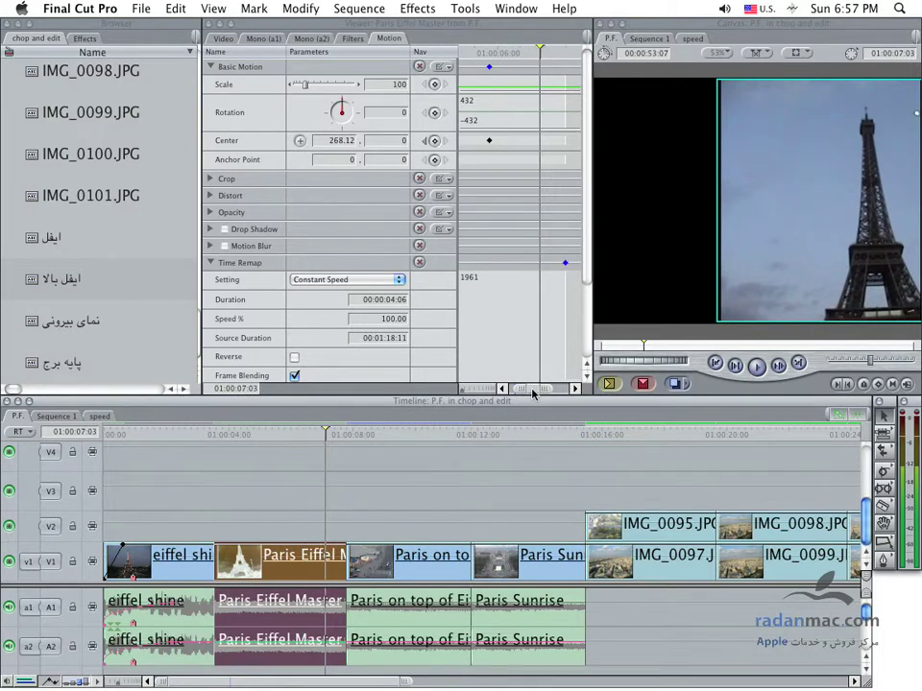
left_click_drag(534, 393, 545, 394)
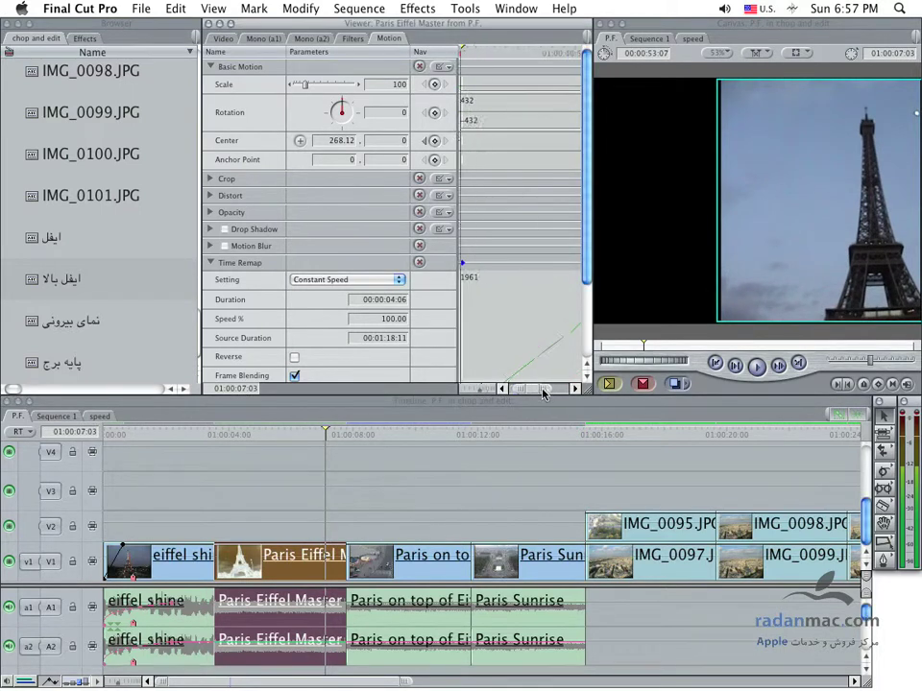
left_click_drag(543, 393, 534, 394)
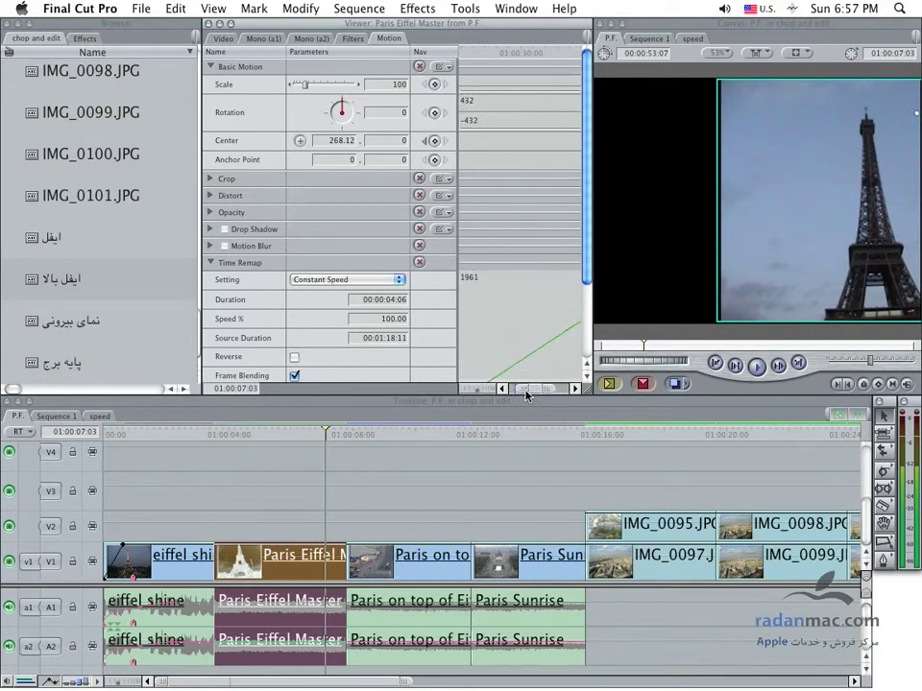
- Go to 01:00:05:00, between the Center keyframes, and set the Canvas to Image+Wireframe
left_click(426, 141)
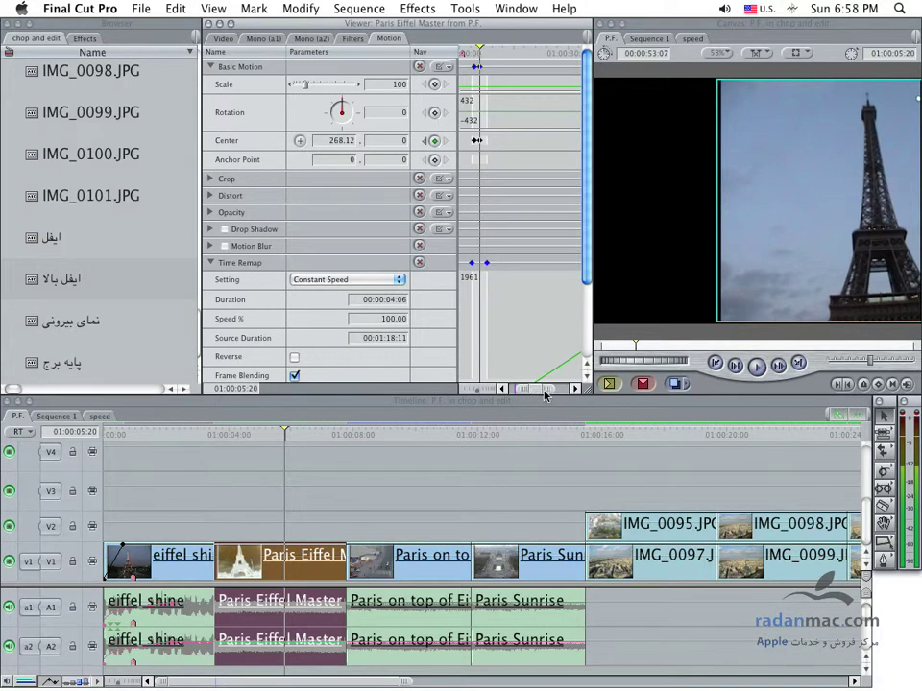
left_click_drag(540, 393, 516, 375)
left_click(425, 141)
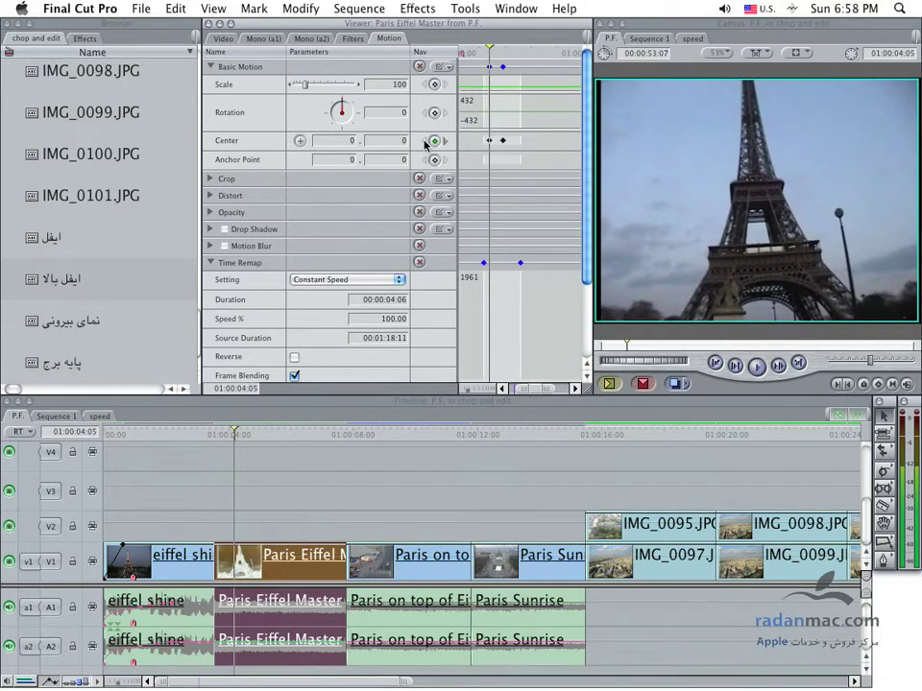
left_click_drag(489, 54, 494, 60)
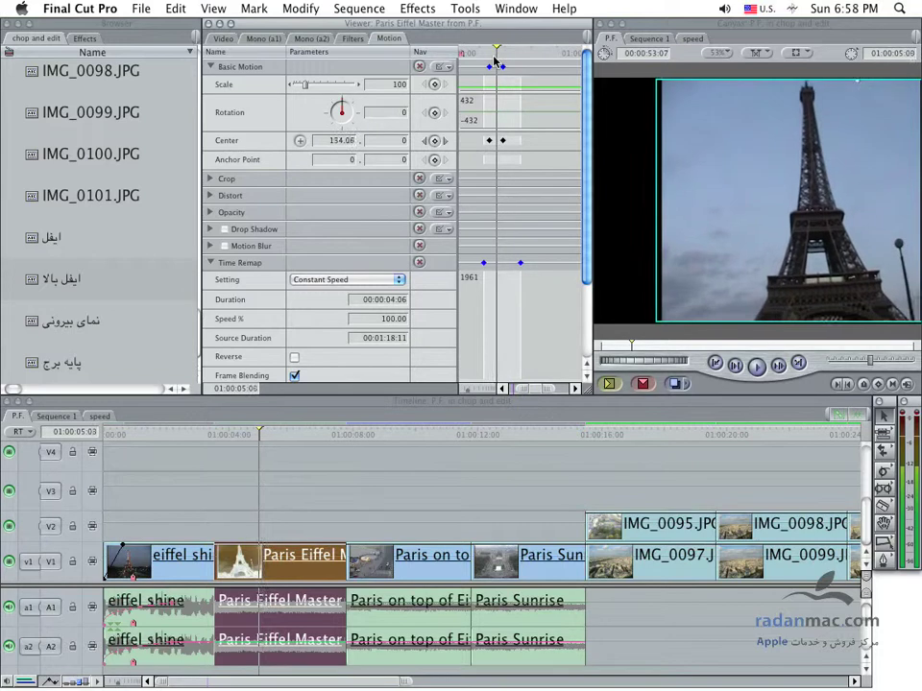
left_click(797, 53)
left_click(823, 63)
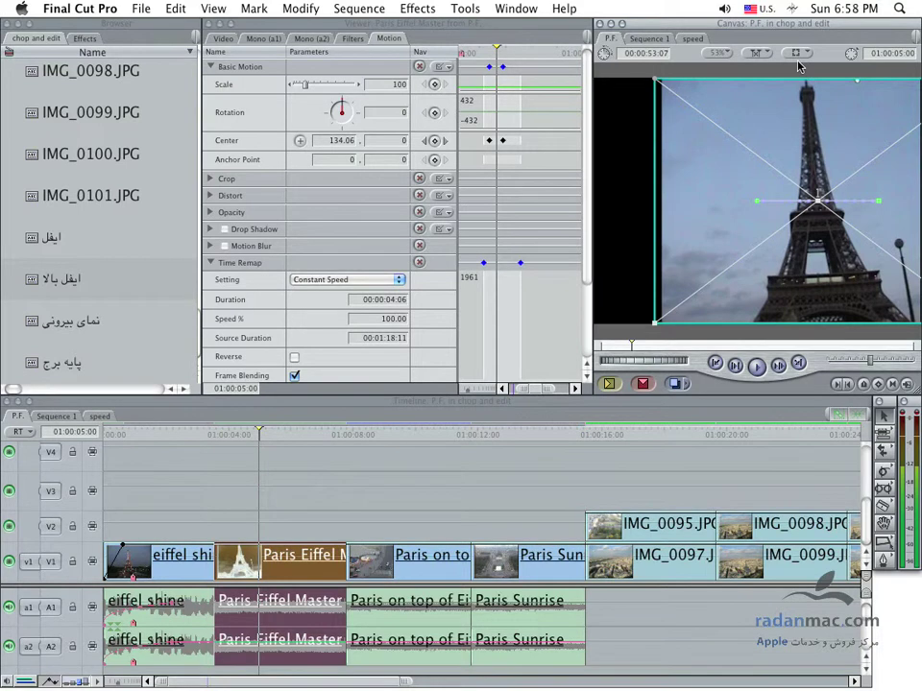
- Push the image down in the Canvas to add a Center keyframe, then reposition it a few frames earlier
left_click_drag(821, 163, 809, 189)
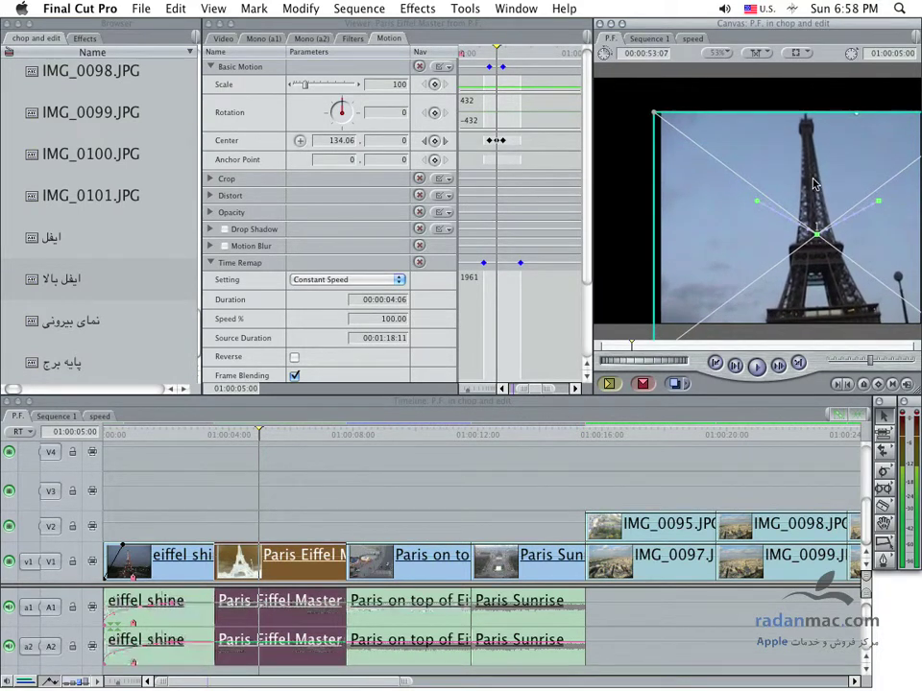
left_click(282, 434)
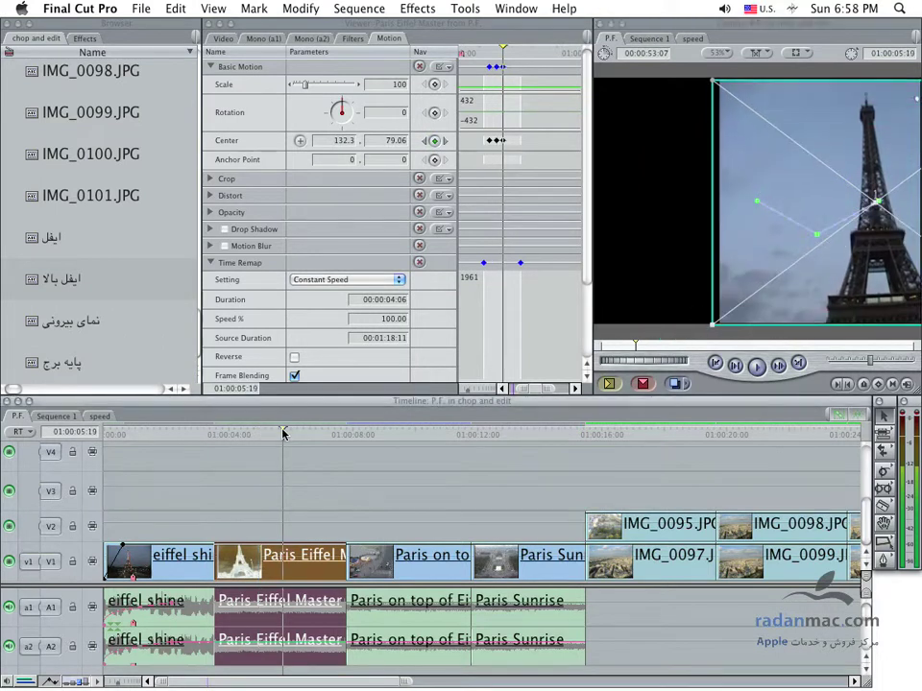
key("Left")
key("Left")
key("Left")
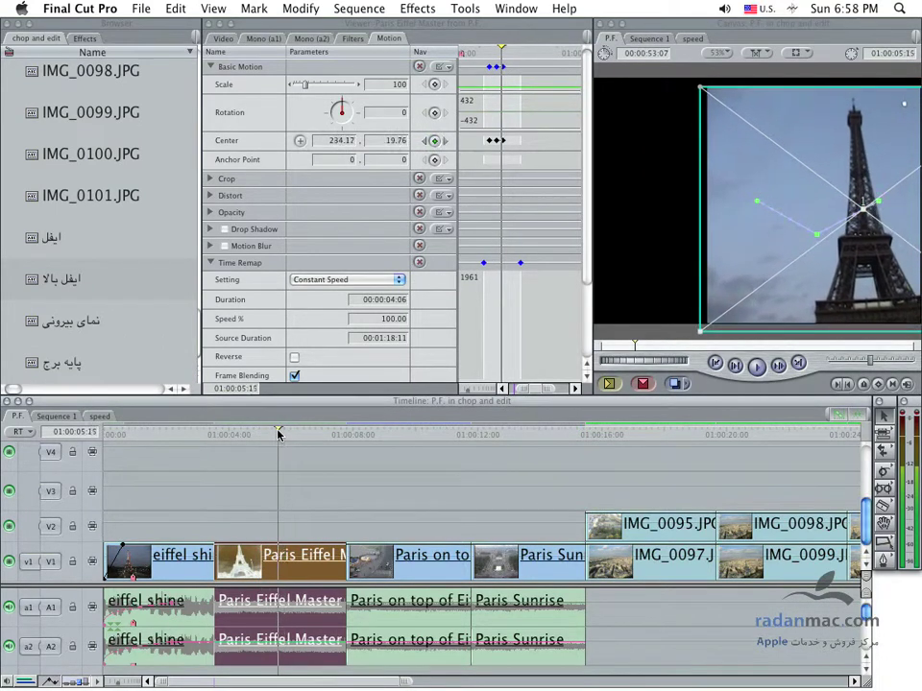
key("Left")
key("Left")
key("Left")
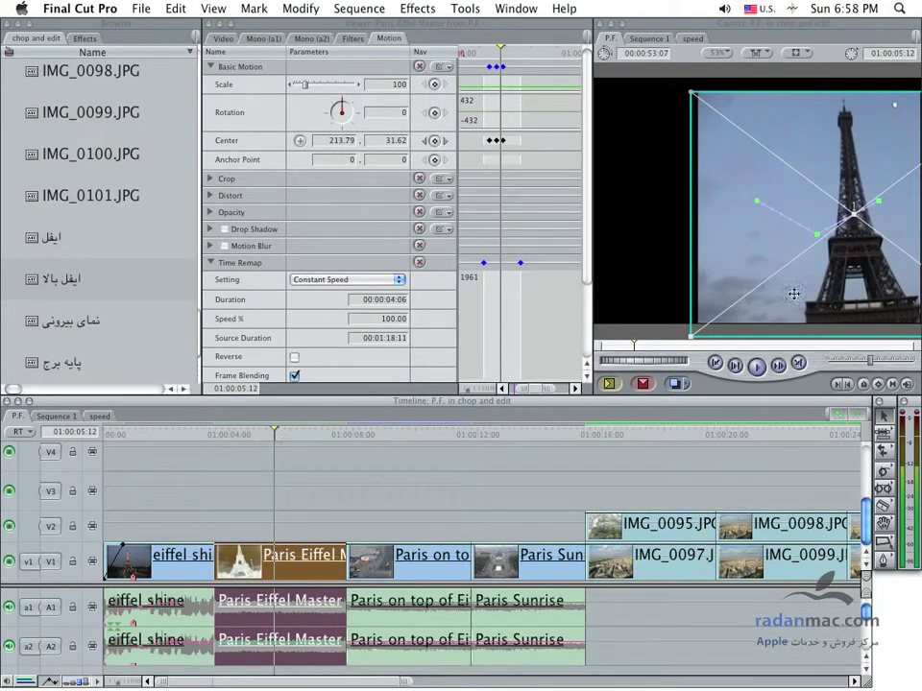
left_click_drag(829, 304, 813, 290)
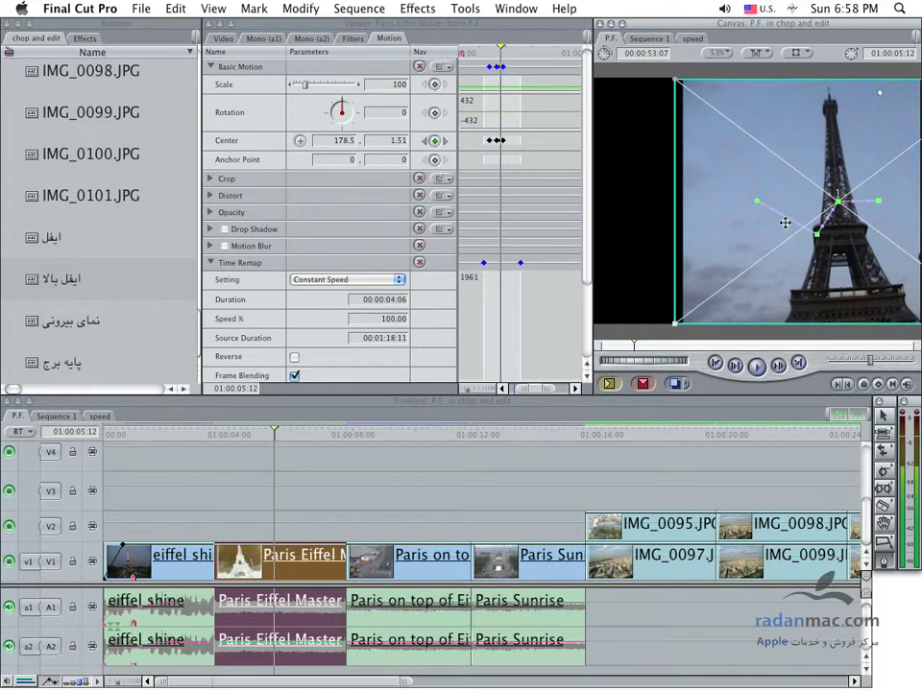
- Curve the motion path and nudge the image to Center 180.26, 12.8 at 01:00:05:12
left_click_drag(793, 223, 832, 277)
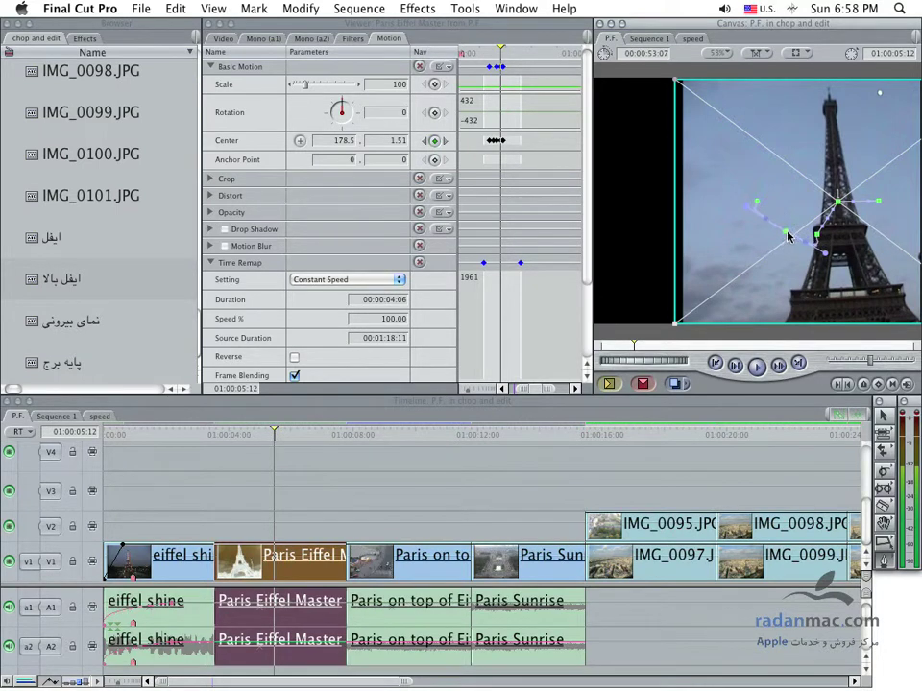
left_click_drag(821, 261, 779, 247)
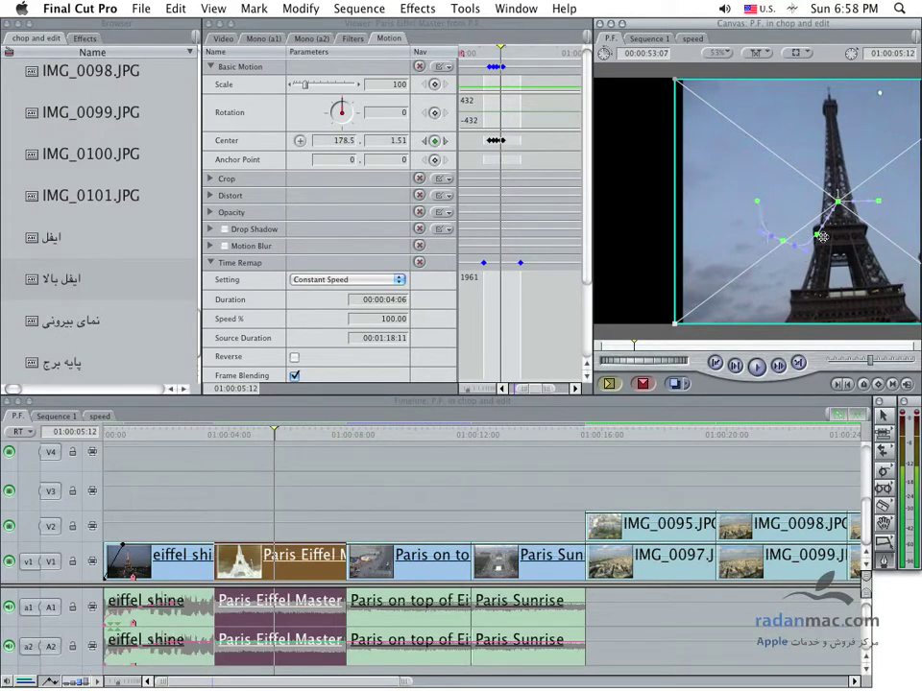
left_click_drag(838, 204, 842, 211)
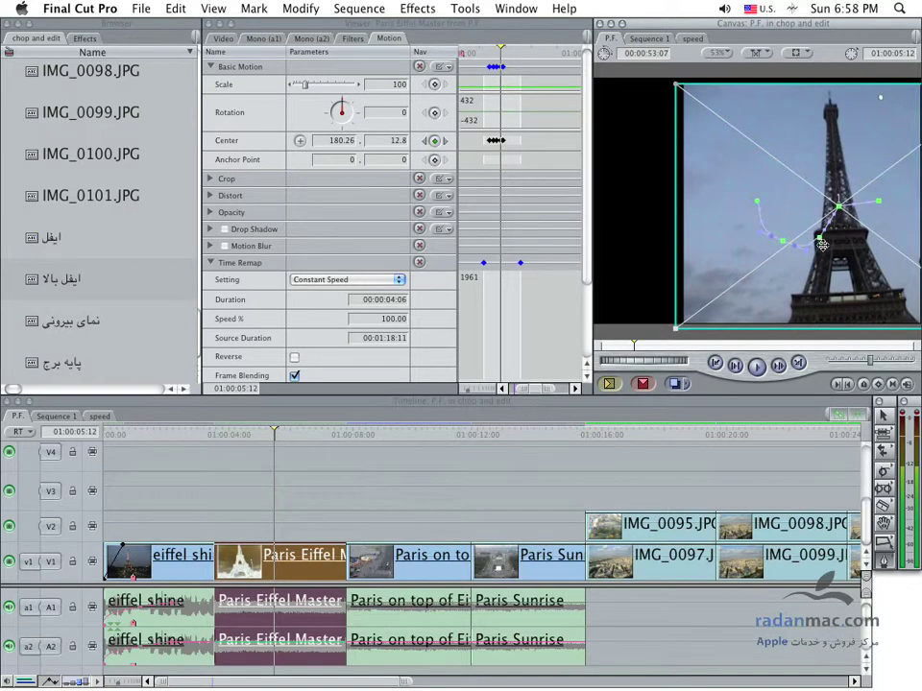
left_click_drag(906, 554, 848, 567)
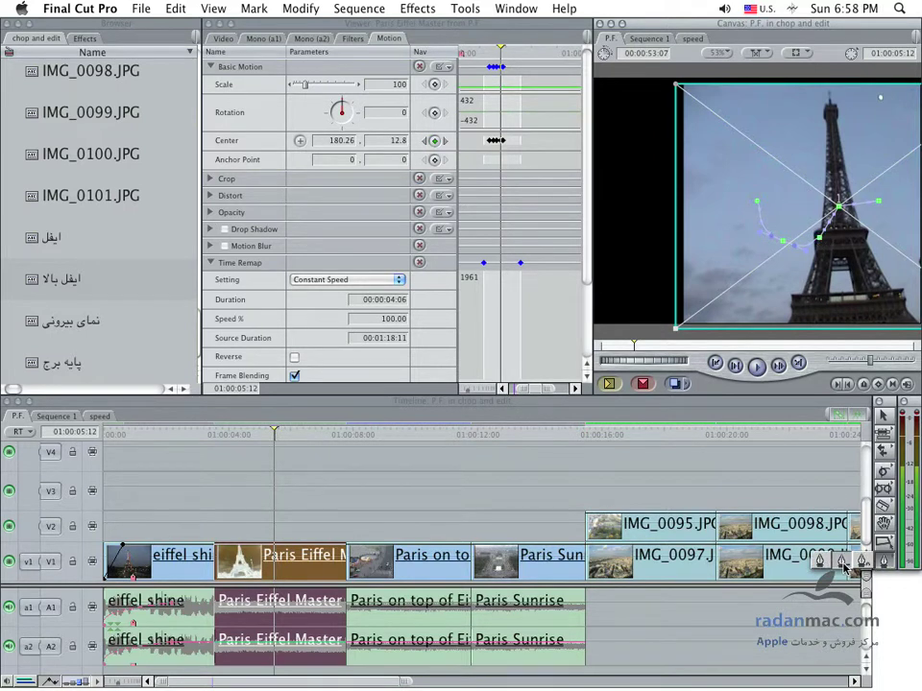
- With the Pen tool, move the frame to Center 213.75, -7.34, then return to the Timeline
left_click_drag(845, 568, 862, 562)
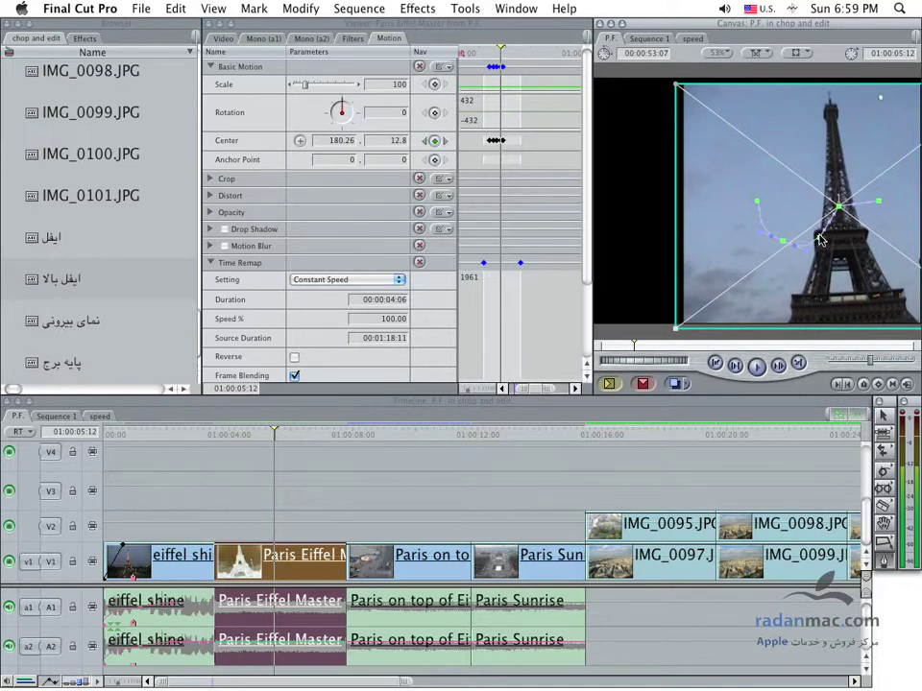
mouse_move(832, 259)
left_mouse_down()
mouse_move(847, 269)
mouse_move(805, 233)
left_mouse_up()
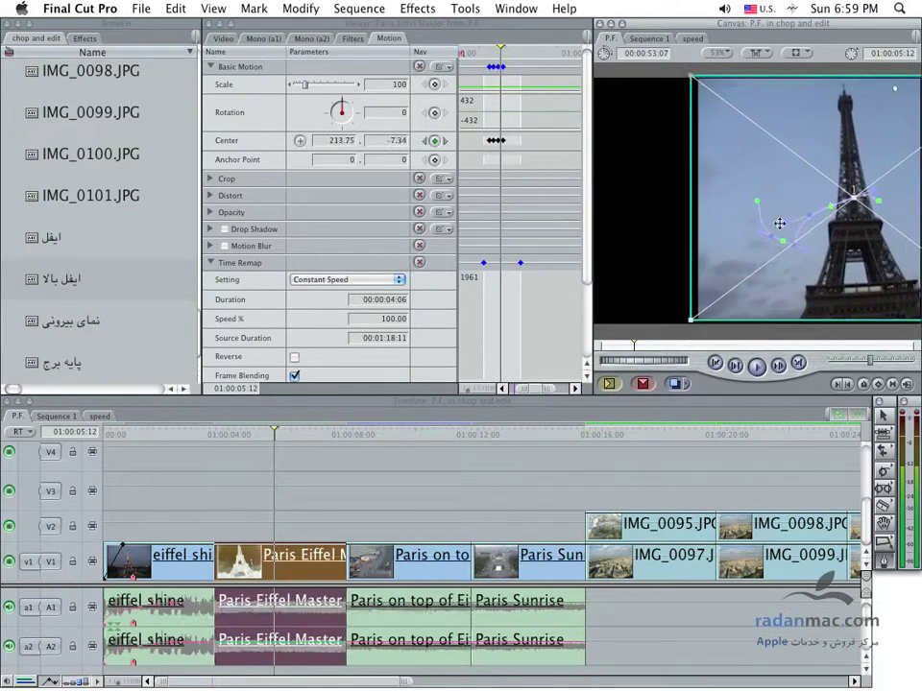
left_click_drag(806, 233, 803, 233)
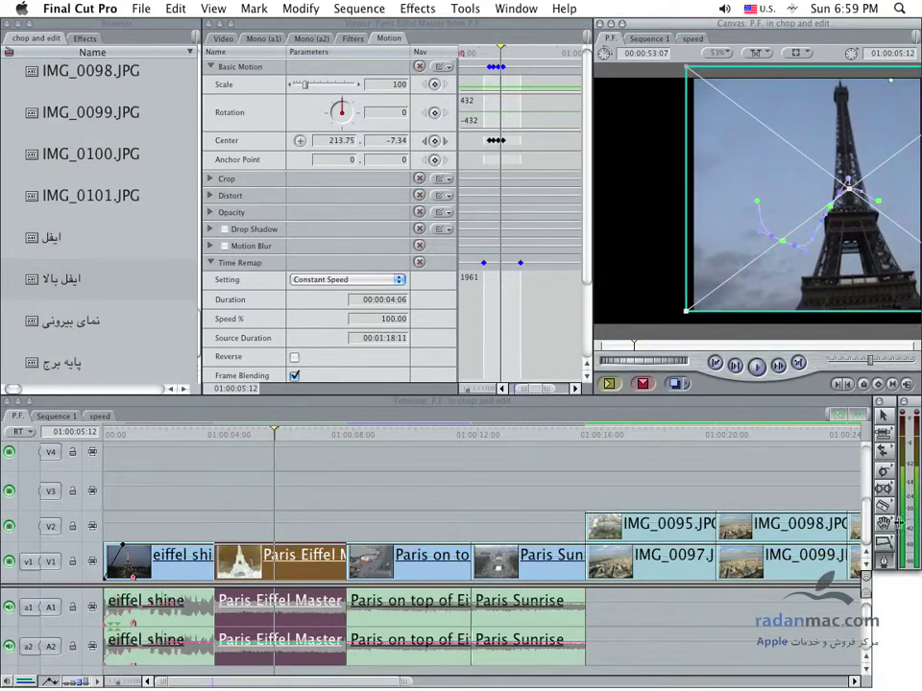
left_click(913, 576)
left_click(907, 557)
left_click(825, 523)
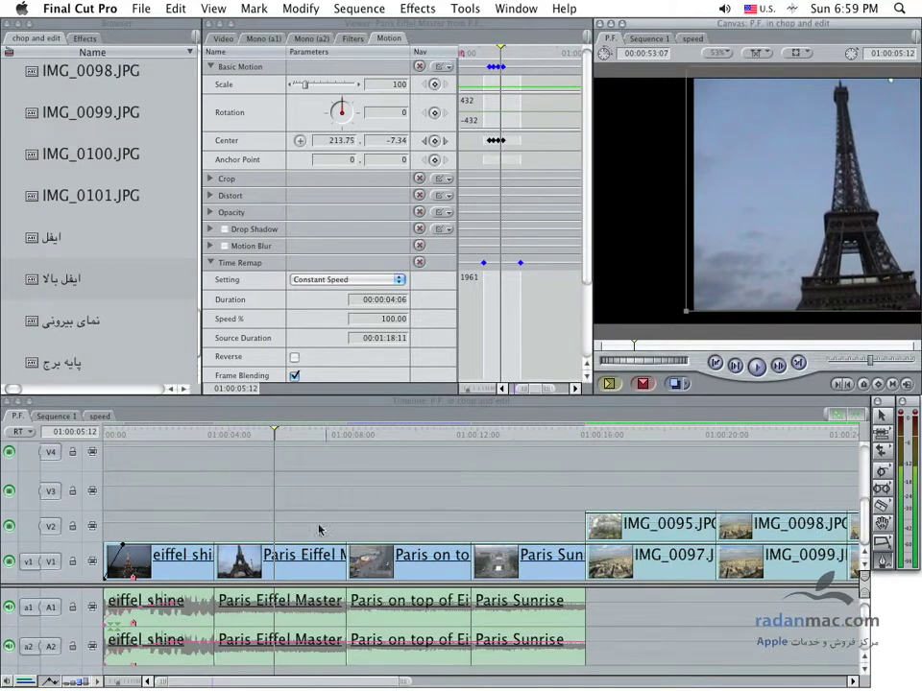
- Reselect the Paris Eiffel Master clip and rewind the playhead to its start
left_click(299, 574)
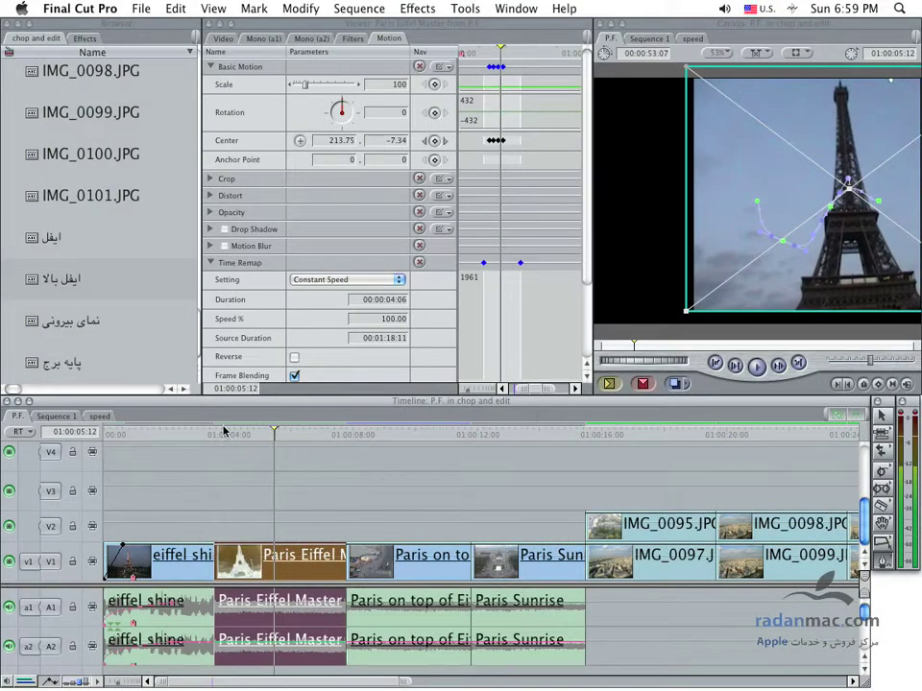
left_click_drag(223, 431, 213, 434)
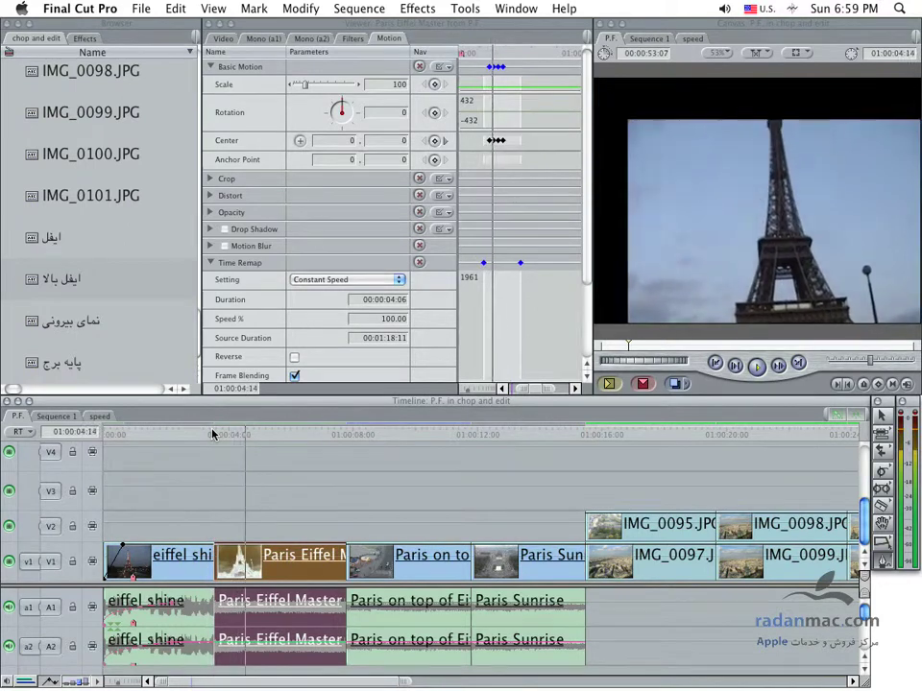
- At 01:00:05:05, give the middle Canvas keyframe Bezier handles so the path curves smoothly
left_click_drag(252, 434, 265, 434)
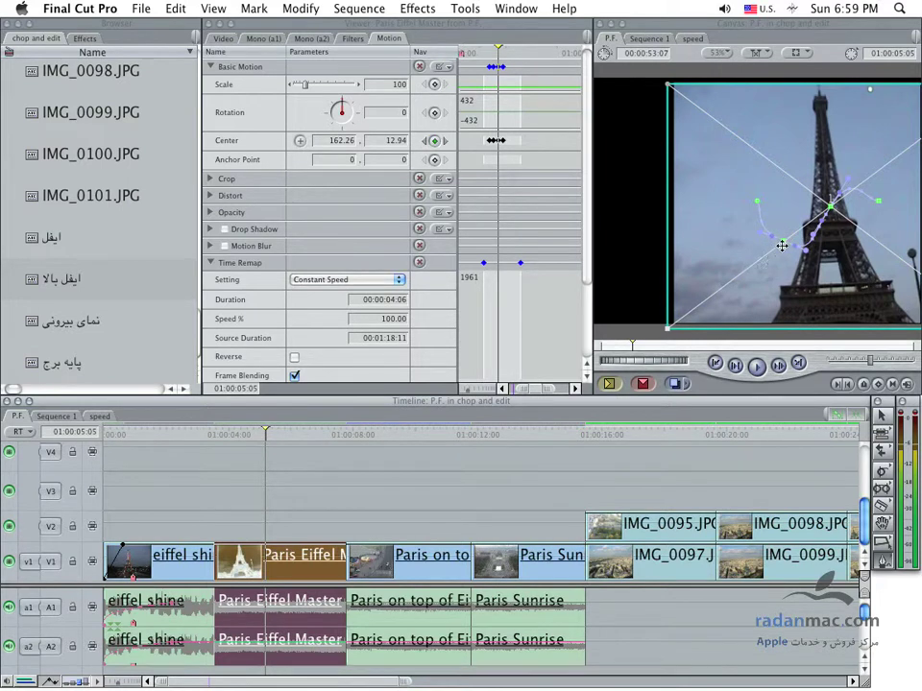
left_click(784, 248)
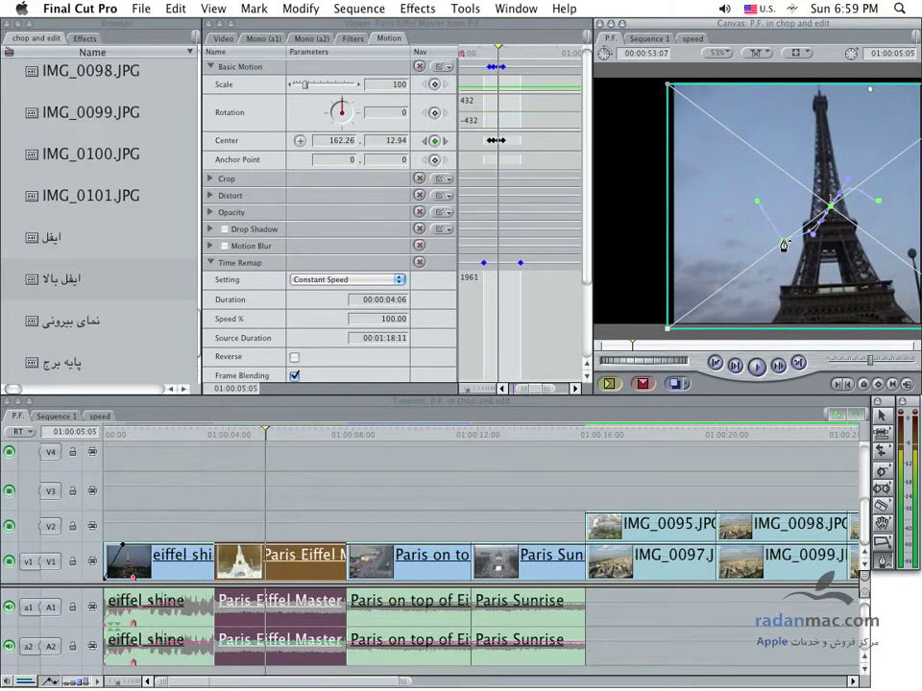
mouse_move(784, 248)
left_mouse_down()
mouse_move(823, 253)
mouse_move(832, 207)
left_mouse_up()
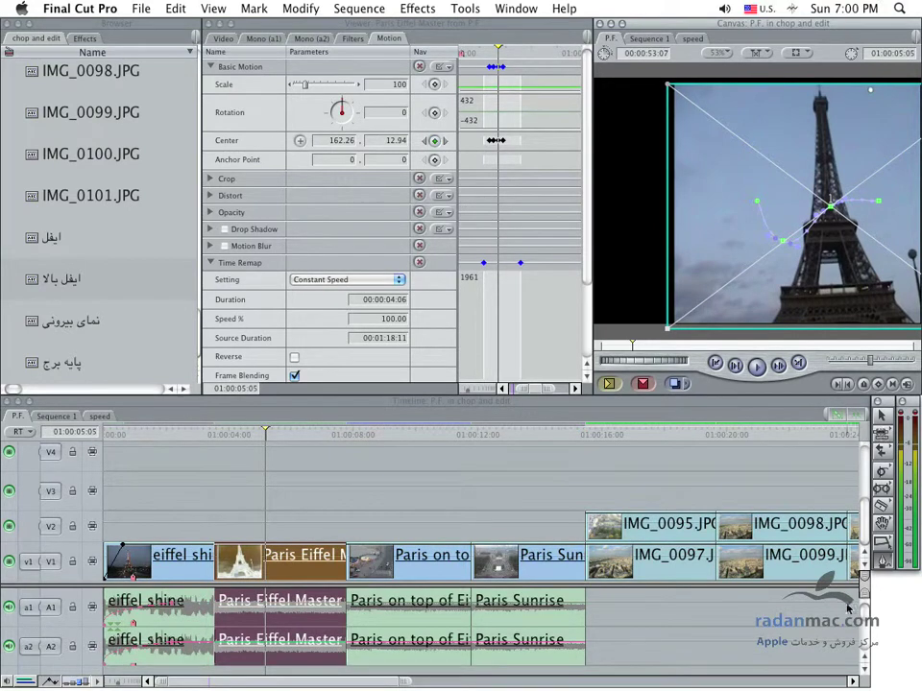
- Pen-fade the Paris Sunrise audio level down at its end, undo a stray keyframe, and return to Selection
left_click_drag(881, 560, 824, 562)
left_click_drag(430, 553, 430, 544)
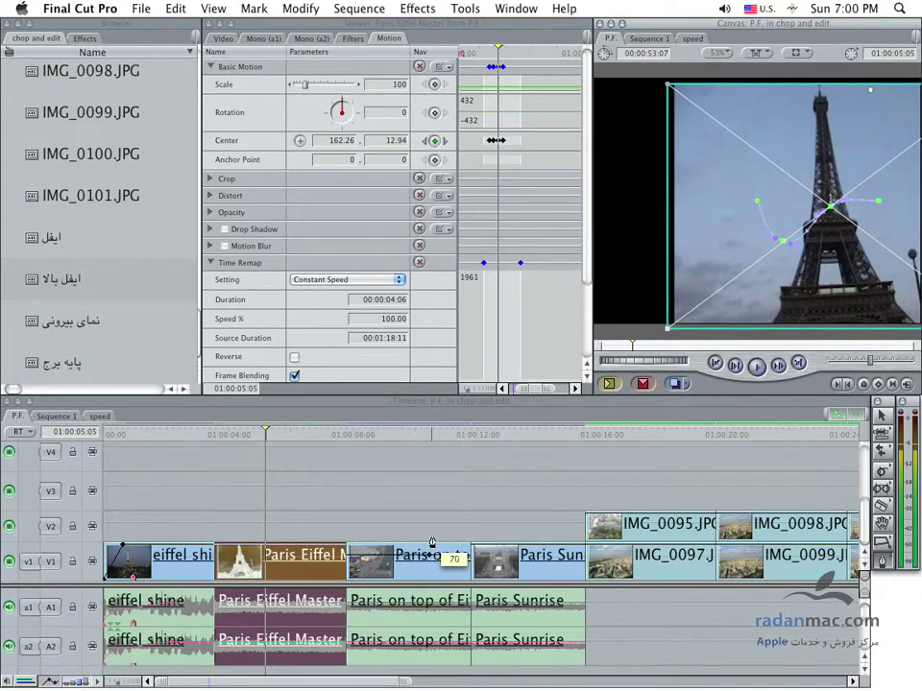
key("super+z")
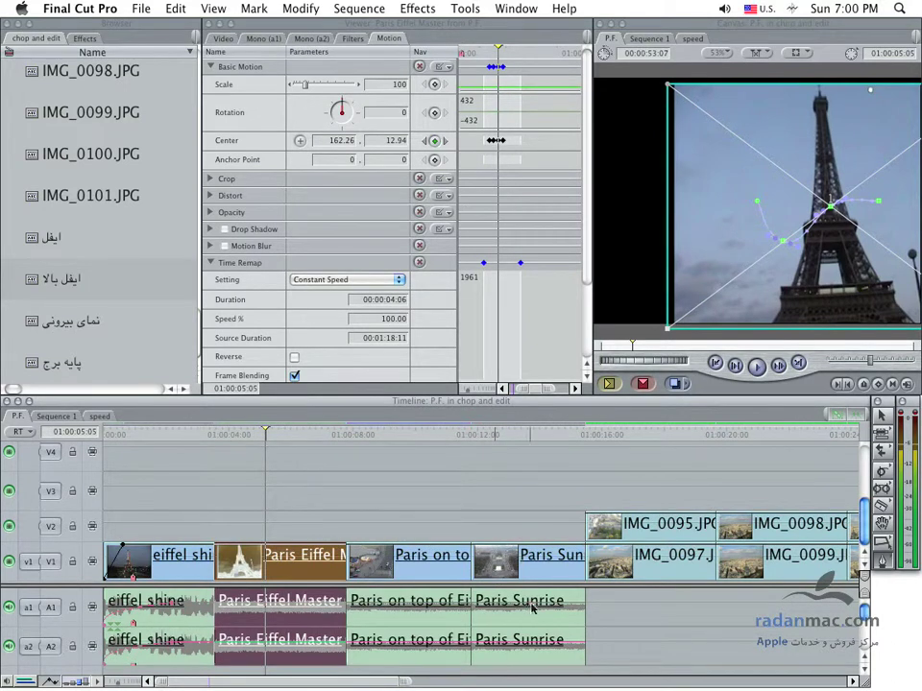
left_click_drag(583, 608, 583, 629)
left_click(881, 522)
key("a")
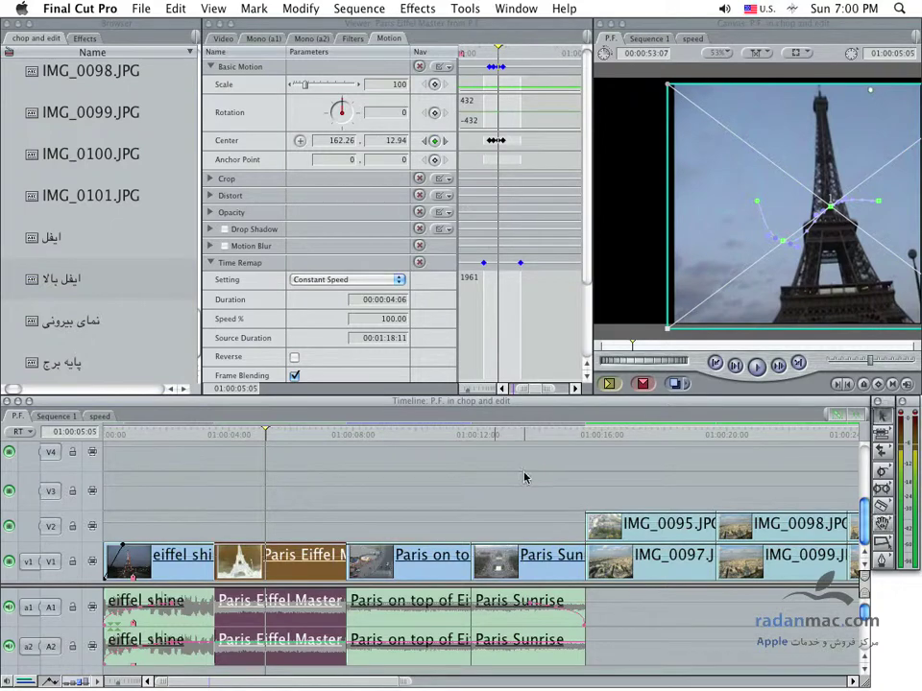